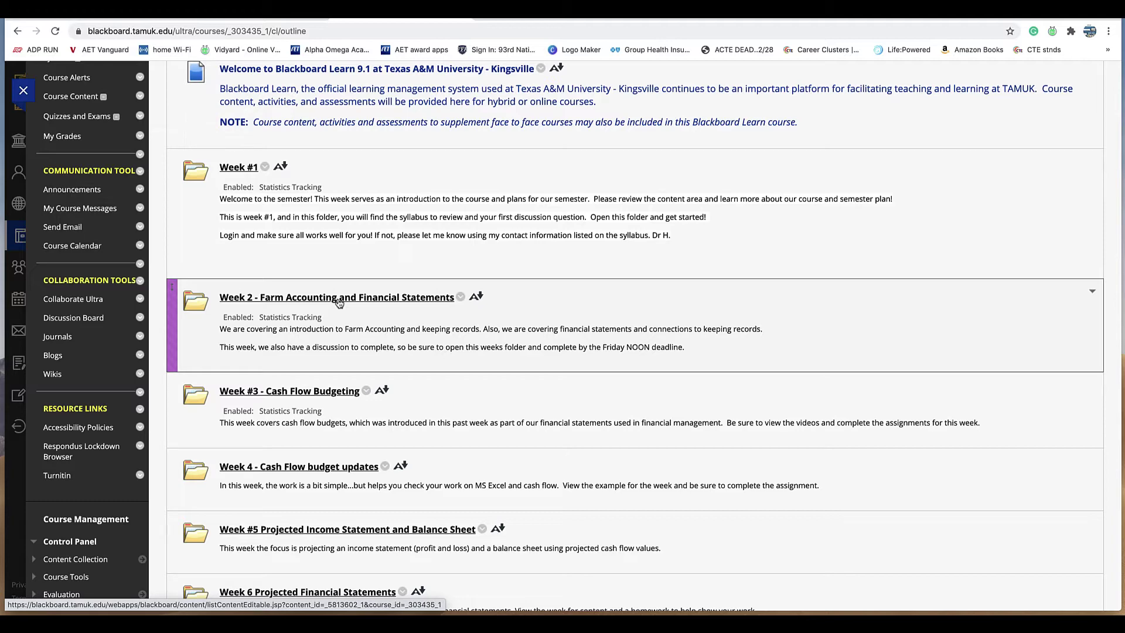
# Scroll down the course outline and open the Week 7 - Exam 1 Review folder.
pyautogui.scroll(-3, 338, 301)
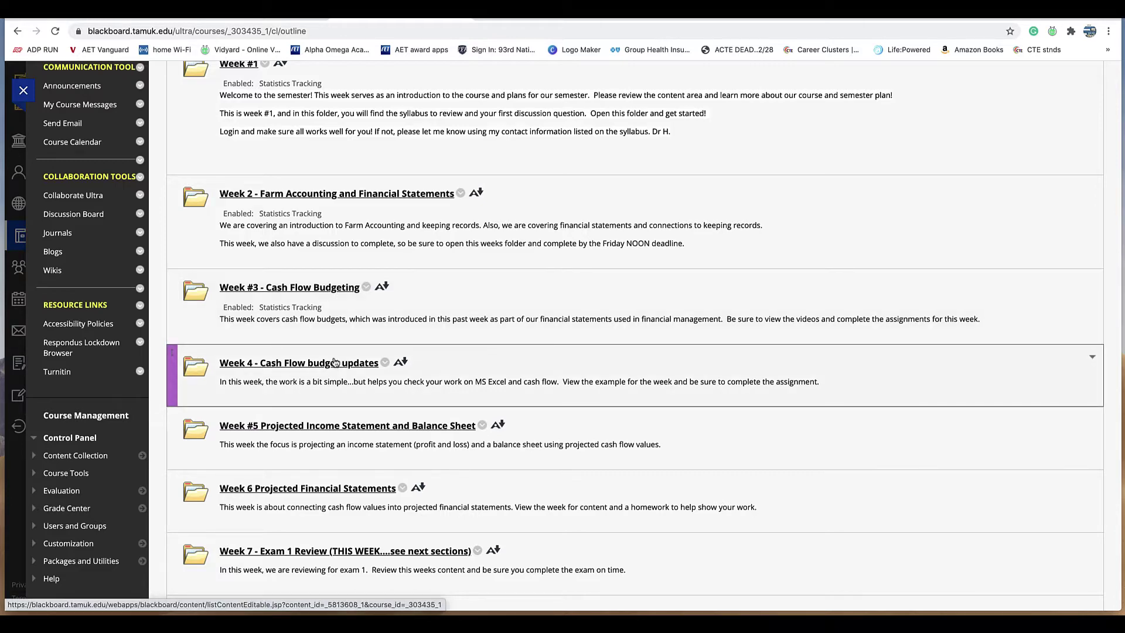
pyautogui.scroll(-3, 358, 381)
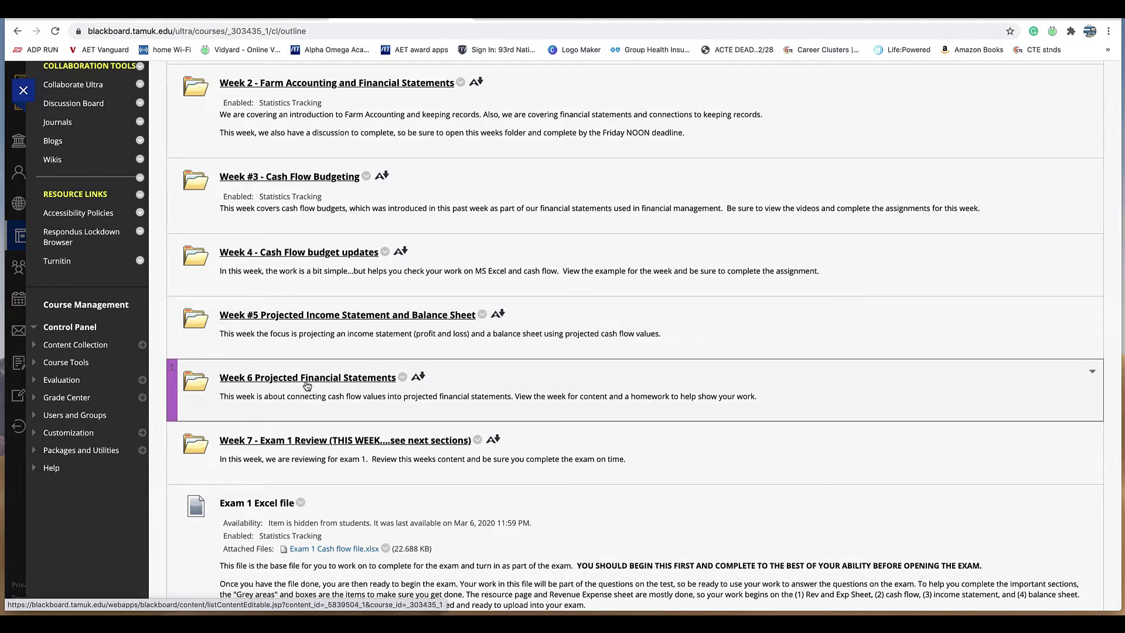
pyautogui.scroll(-1, 307, 386)
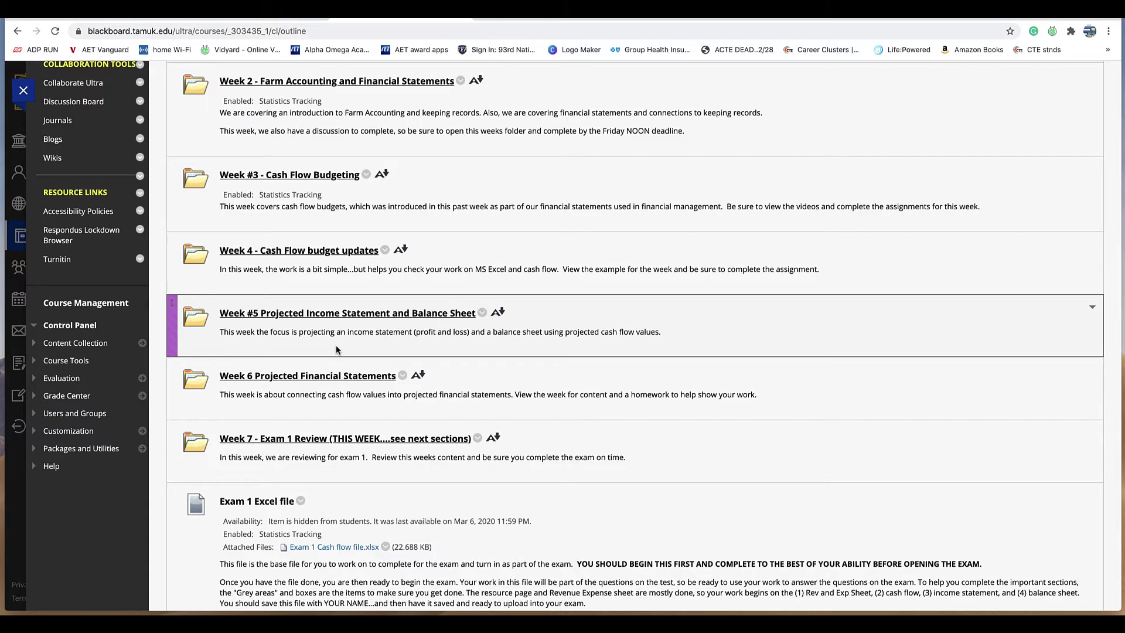
pyautogui.scroll(-3, 322, 343)
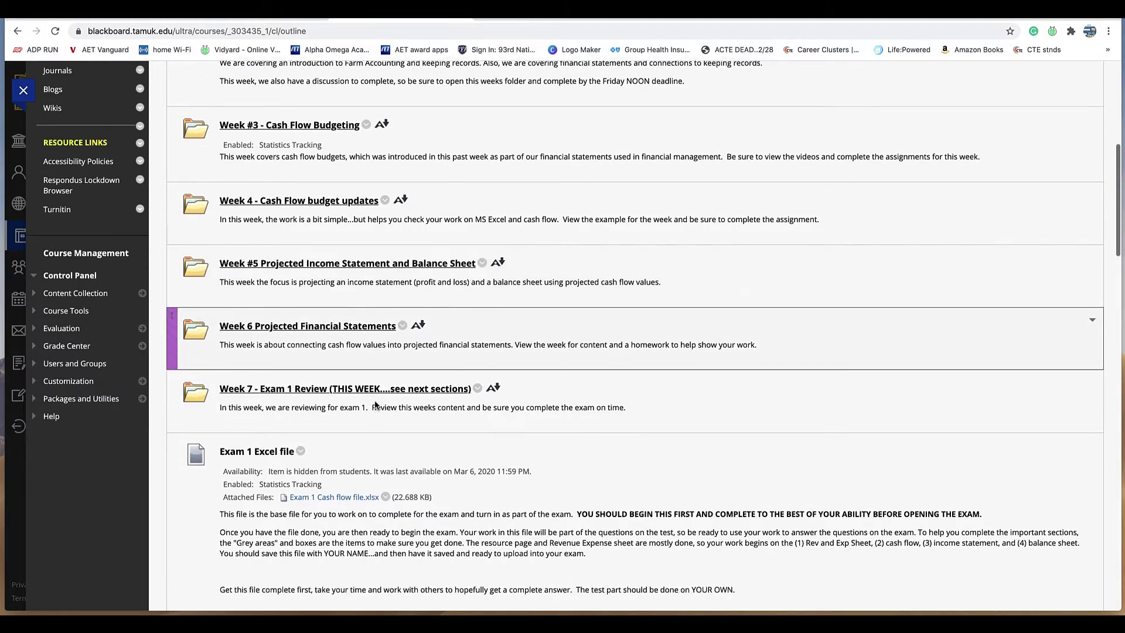
pyautogui.click(359, 362)
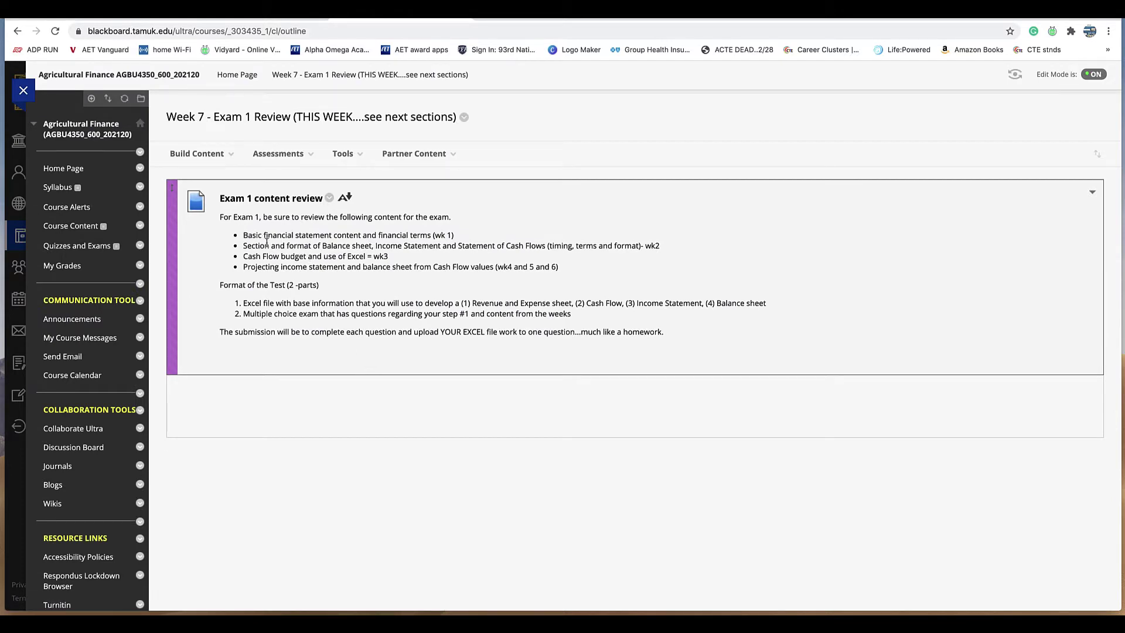
# Return to the course home page and scroll down to the Exam 1 Cash flow file.xlsx attachment.
pyautogui.click(71, 170)
pyautogui.scroll(-5, 383, 282)
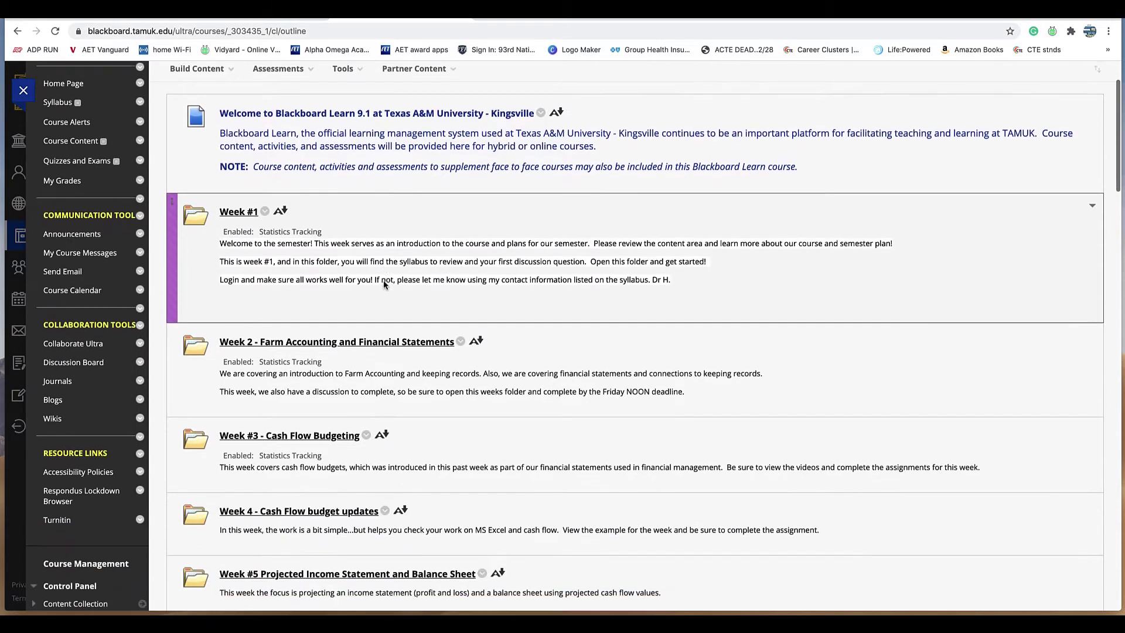
pyautogui.scroll(-6, 384, 285)
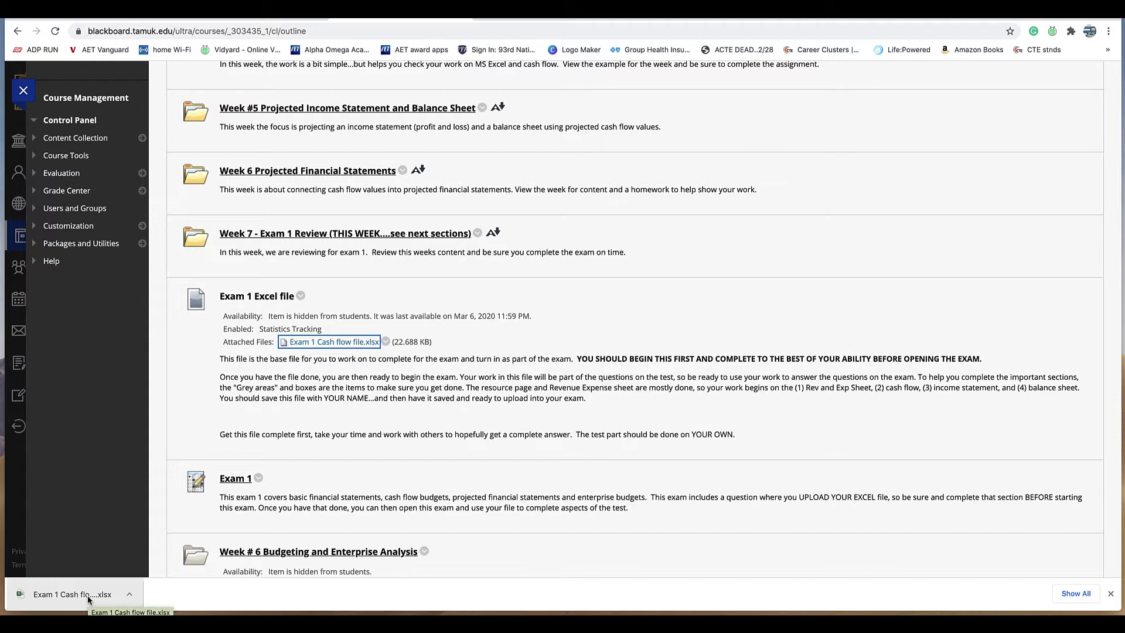
# Open the downloaded Exam 1 Cash flow file.xlsx workbook in Excel from the download bar.
pyautogui.click(87, 595)
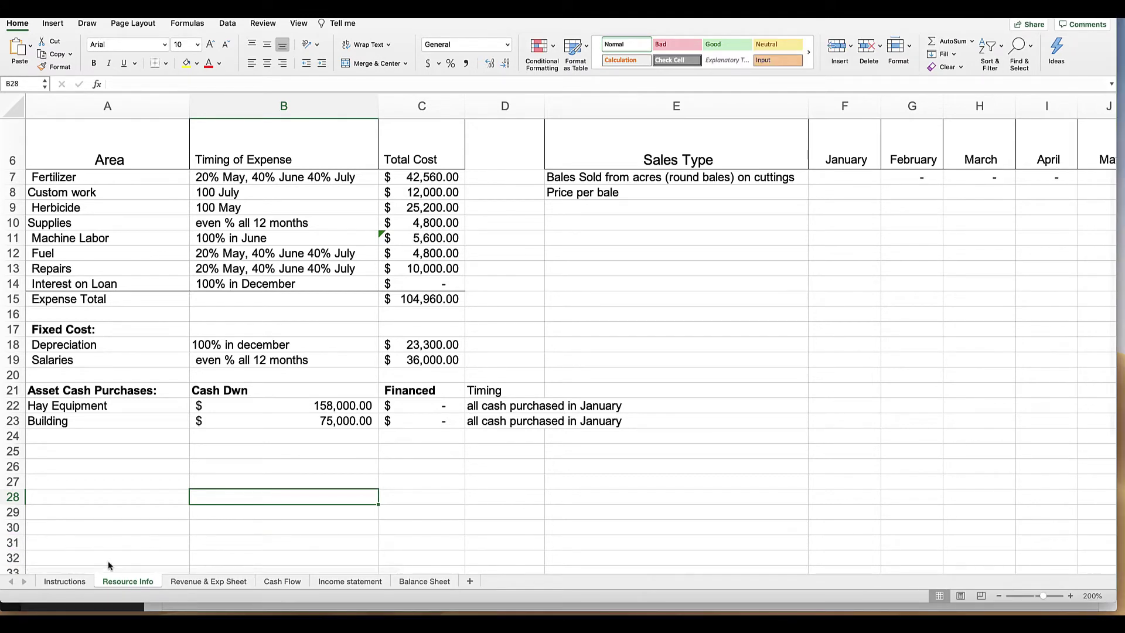
pyautogui.click(66, 581)
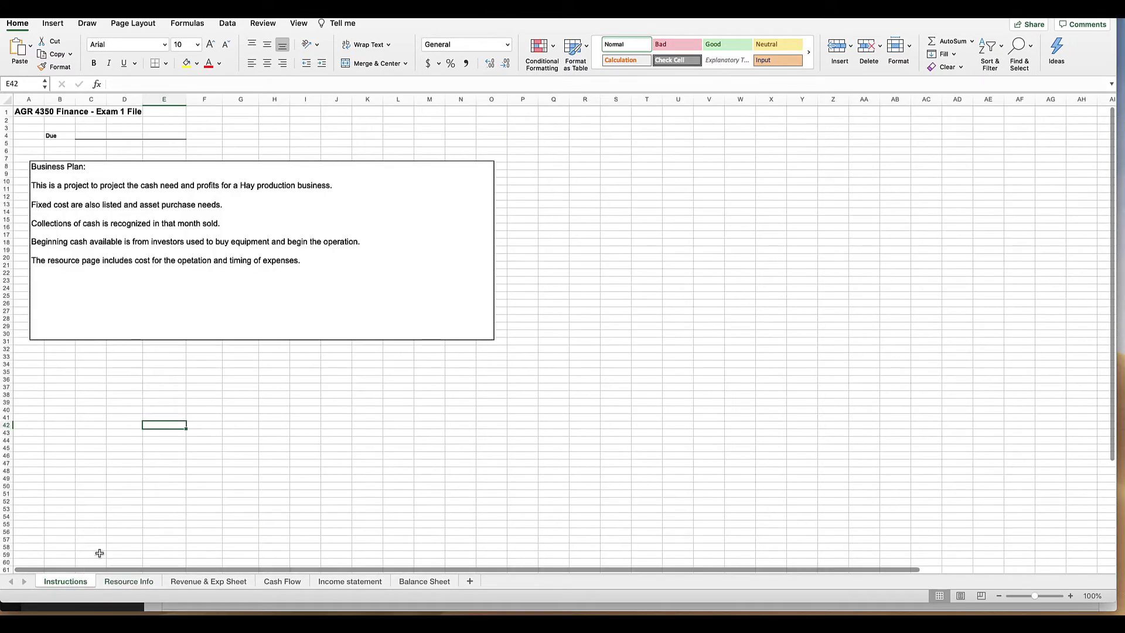
pyautogui.moveTo(93, 185); pyautogui.dragTo(246, 193)
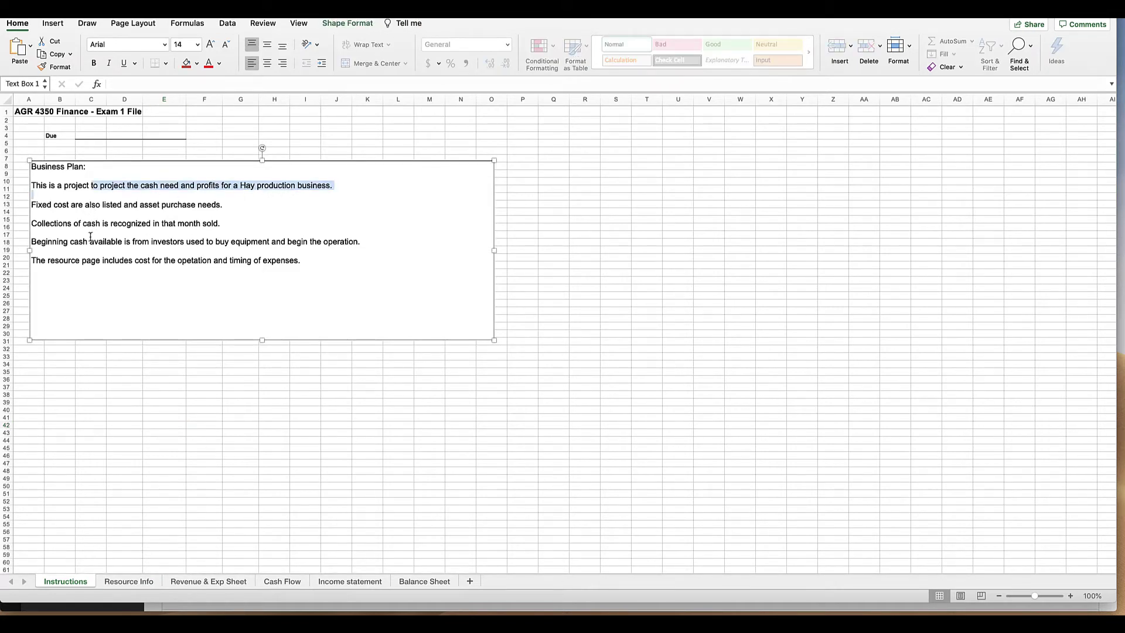
pyautogui.moveTo(70, 242); pyautogui.dragTo(327, 247)
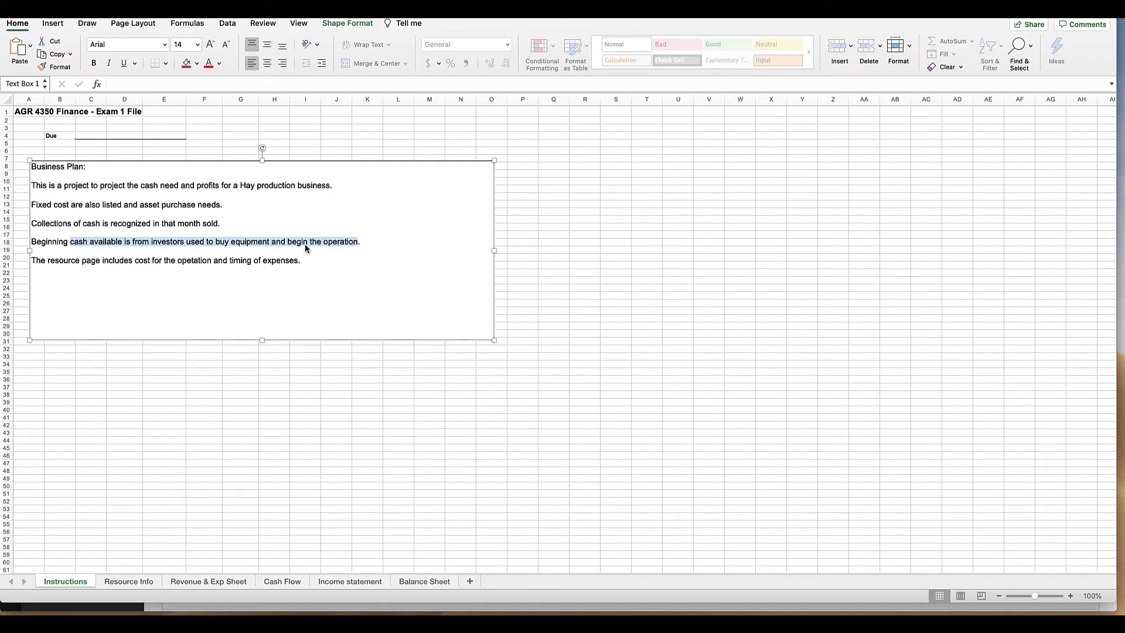
pyautogui.click(129, 582)
# Review the Cash From Investors and Acres in production rows and the expense timings in A7:B13.
pyautogui.scroll(3, 288, 352)
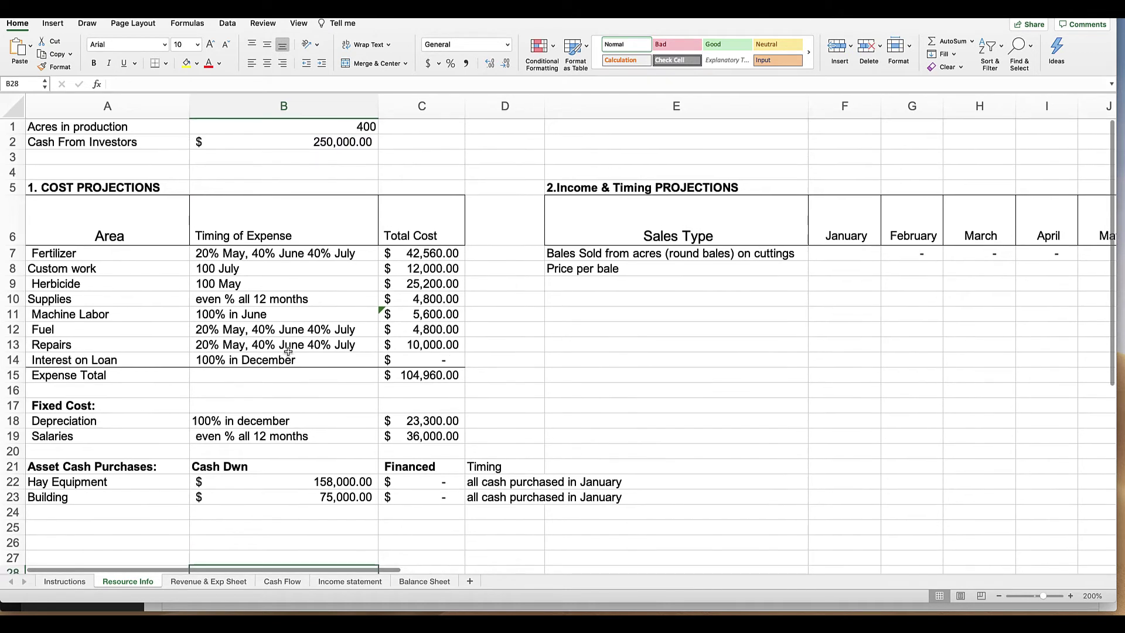
pyautogui.moveTo(130, 145); pyautogui.dragTo(254, 143)
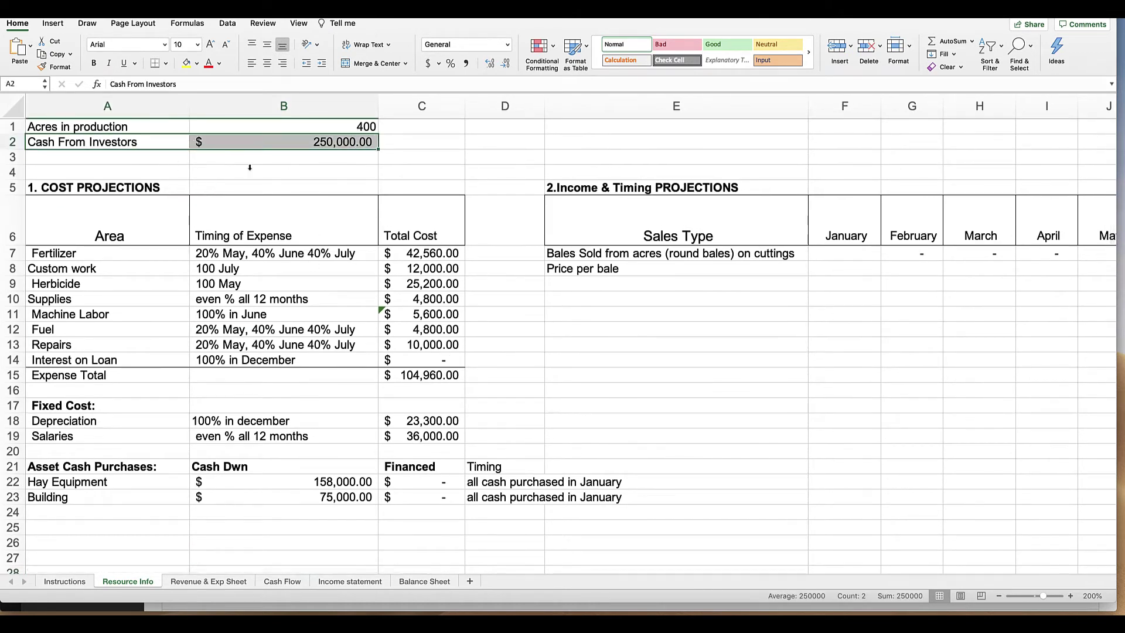
pyautogui.moveTo(156, 124); pyautogui.dragTo(260, 130)
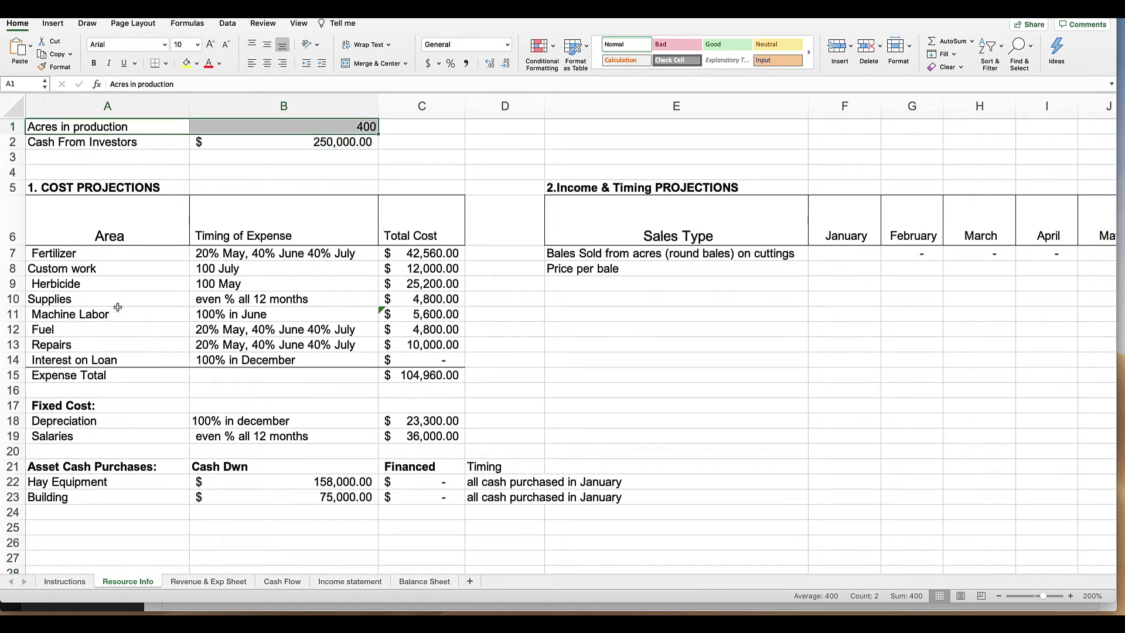
pyautogui.moveTo(113, 254); pyautogui.dragTo(312, 342)
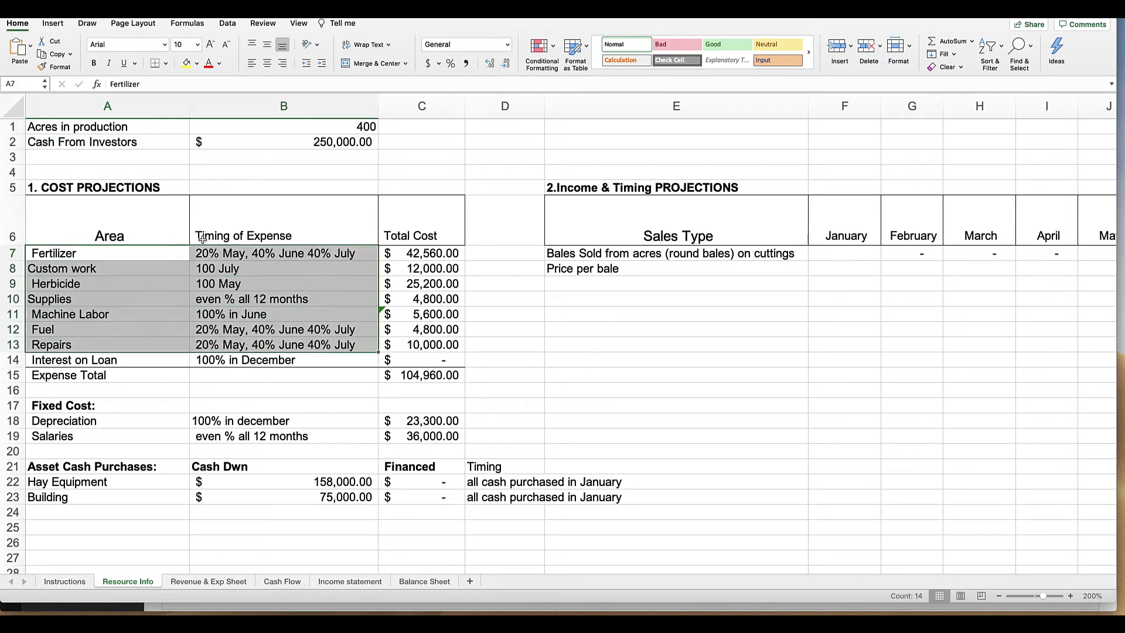
pyautogui.click(218, 254)
pyautogui.click(231, 278)
pyautogui.click(232, 281)
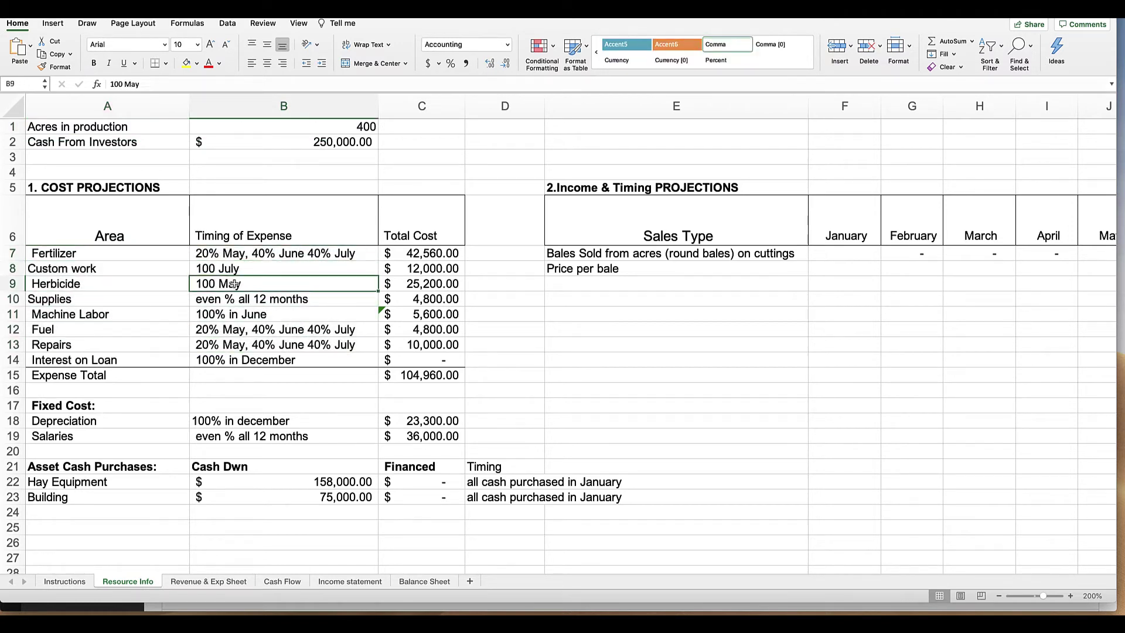
# Review the fixed costs, depreciation, Salaries row, asset cash purchases, financed amounts and investors' cash.
pyautogui.moveTo(67, 399); pyautogui.dragTo(425, 438)
pyautogui.click(194, 423)
pyautogui.moveTo(194, 423); pyautogui.dragTo(410, 423)
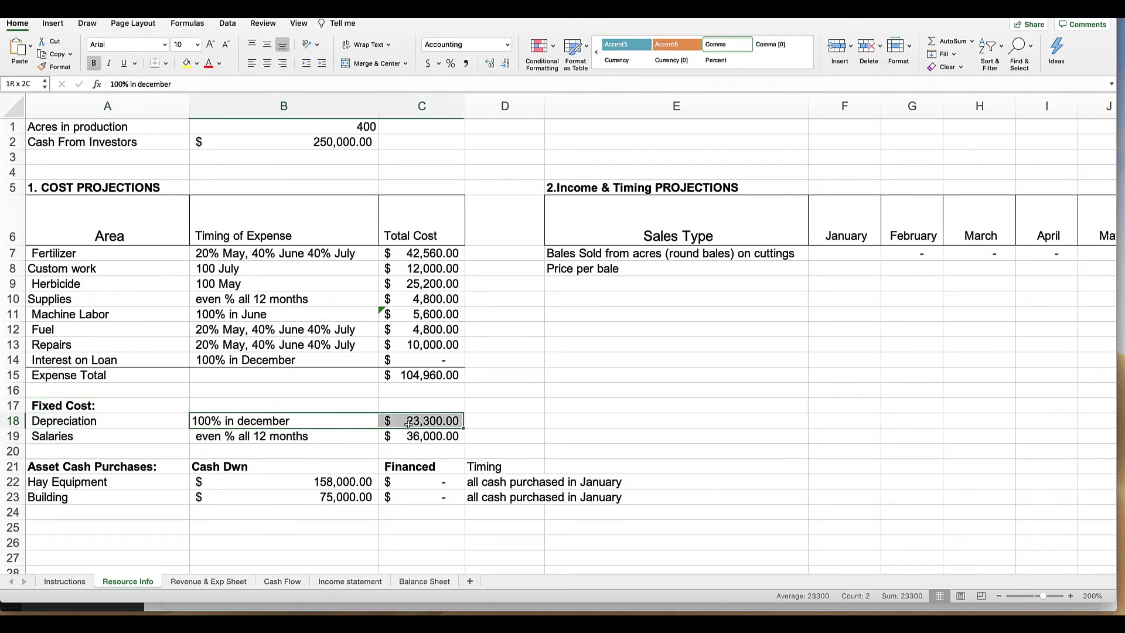
pyautogui.moveTo(144, 434); pyautogui.dragTo(389, 434)
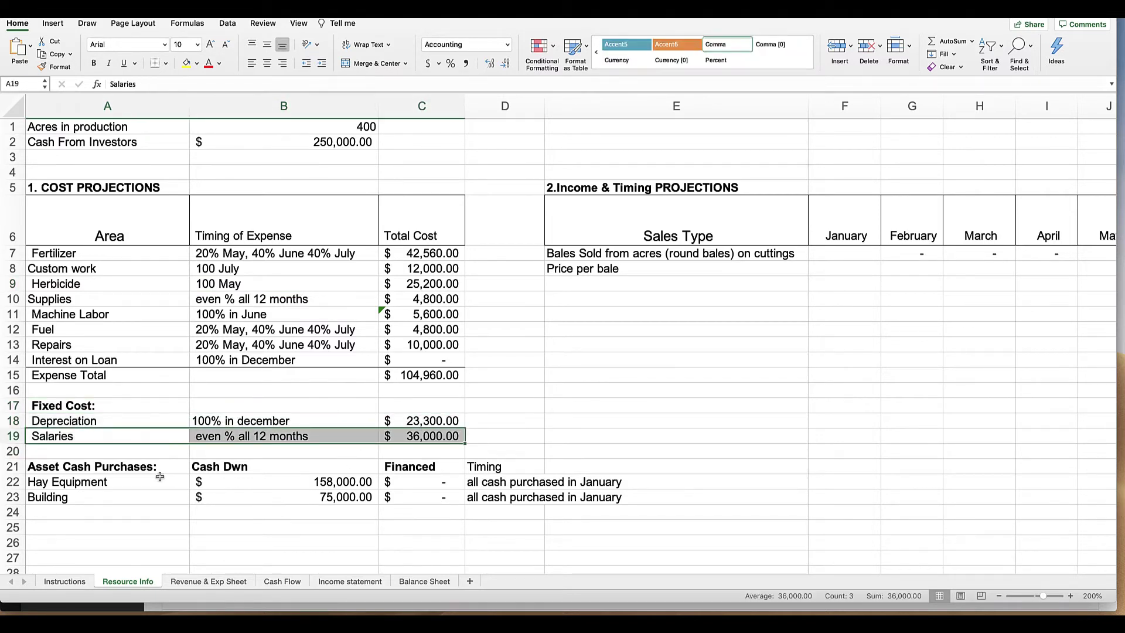
pyautogui.moveTo(126, 482); pyautogui.dragTo(303, 492)
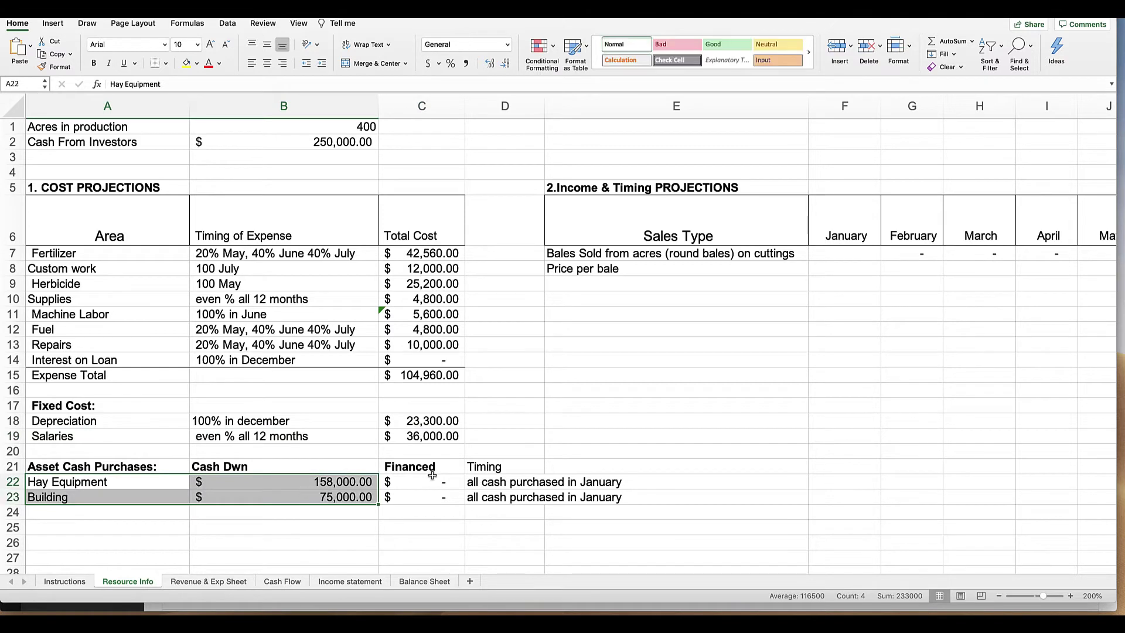
pyautogui.moveTo(431, 469); pyautogui.dragTo(431, 491)
pyautogui.click(311, 141)
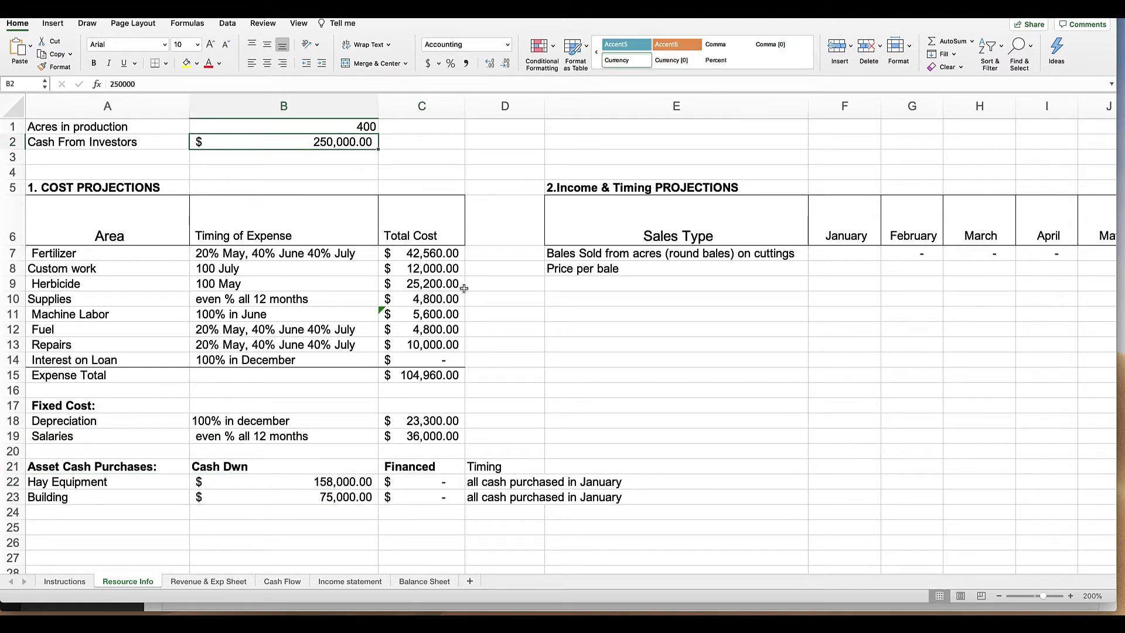
# Check the June–August bale sales and prices per bale, then switch to the Revenue & Exp Sheet.
pyautogui.hscroll(5, 606, 305)
pyautogui.hscroll(5, 606, 307)
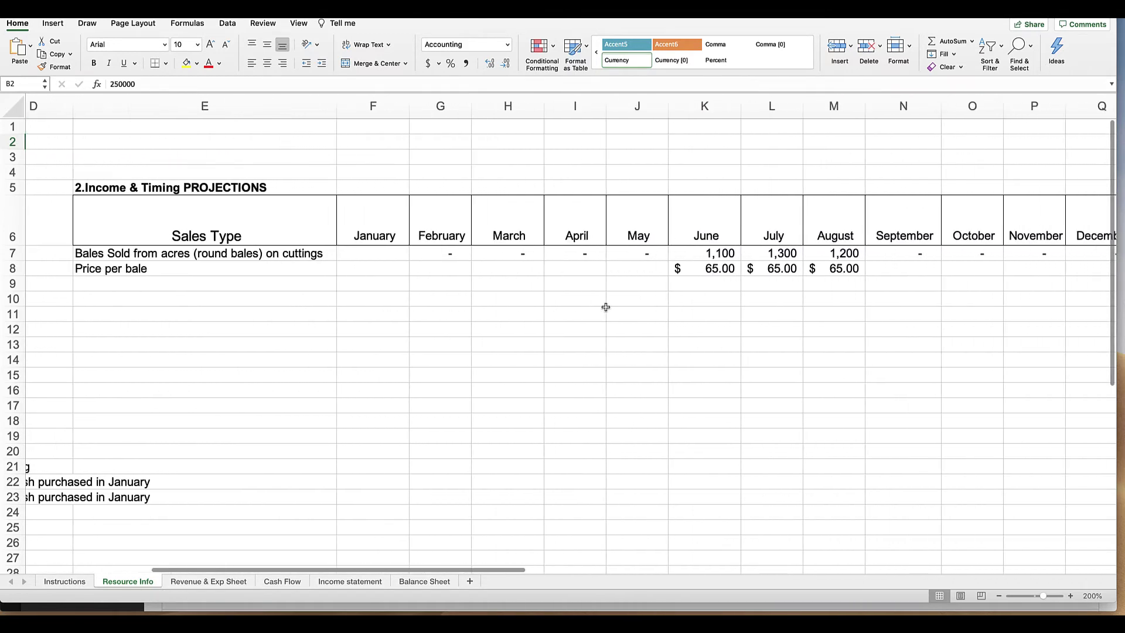
pyautogui.moveTo(609, 253); pyautogui.dragTo(720, 266)
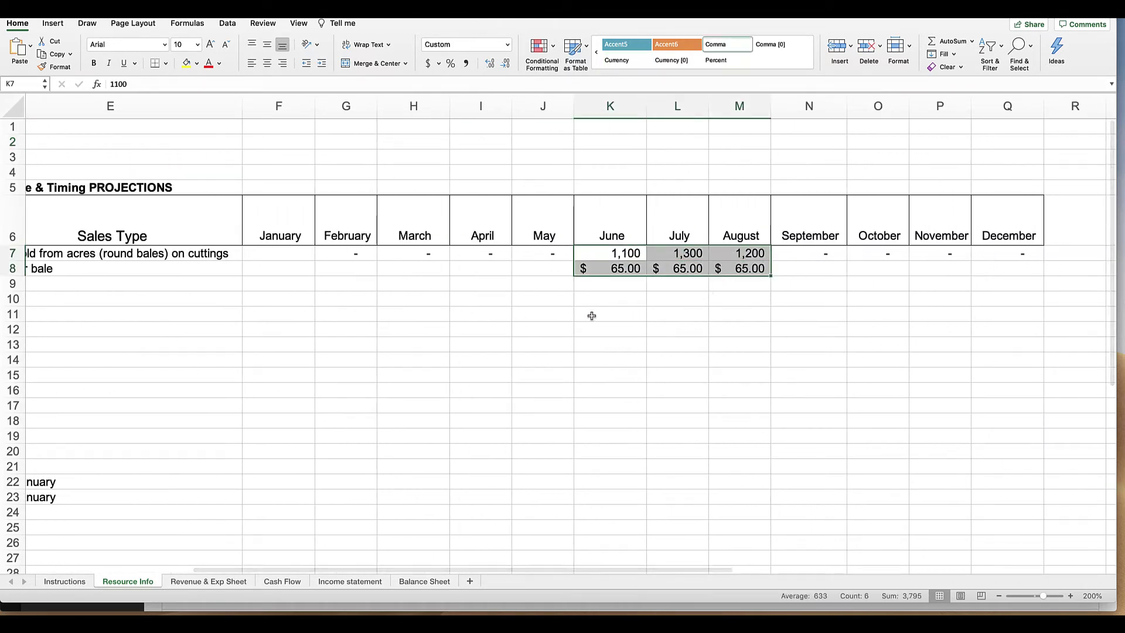
pyautogui.hscroll(-3, 196, 268)
pyautogui.click(177, 255)
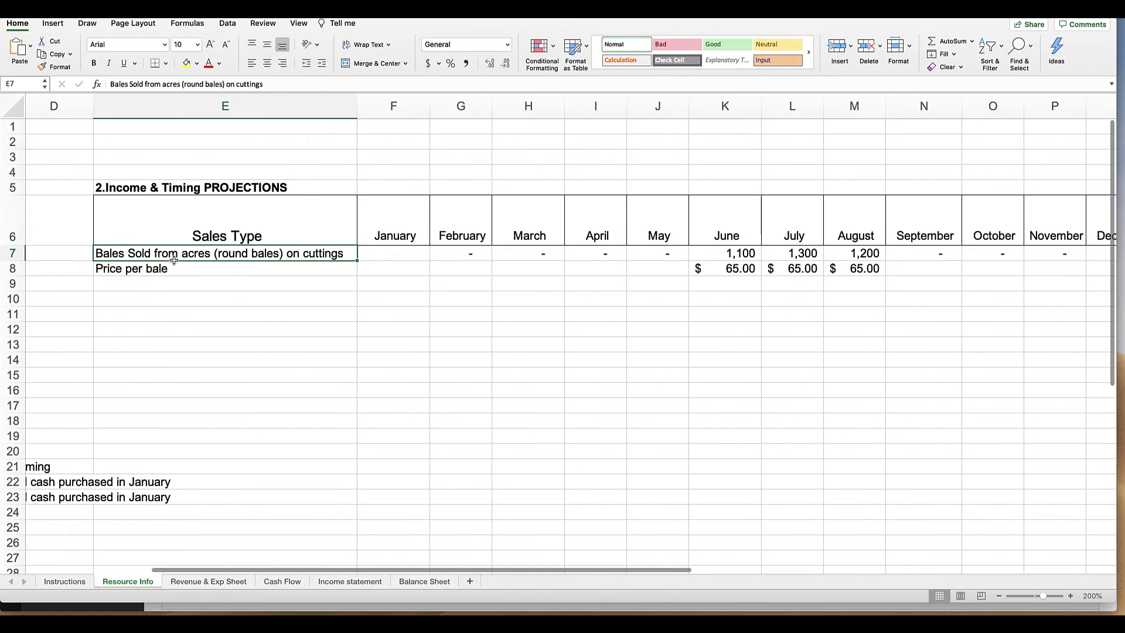
pyautogui.click(176, 270)
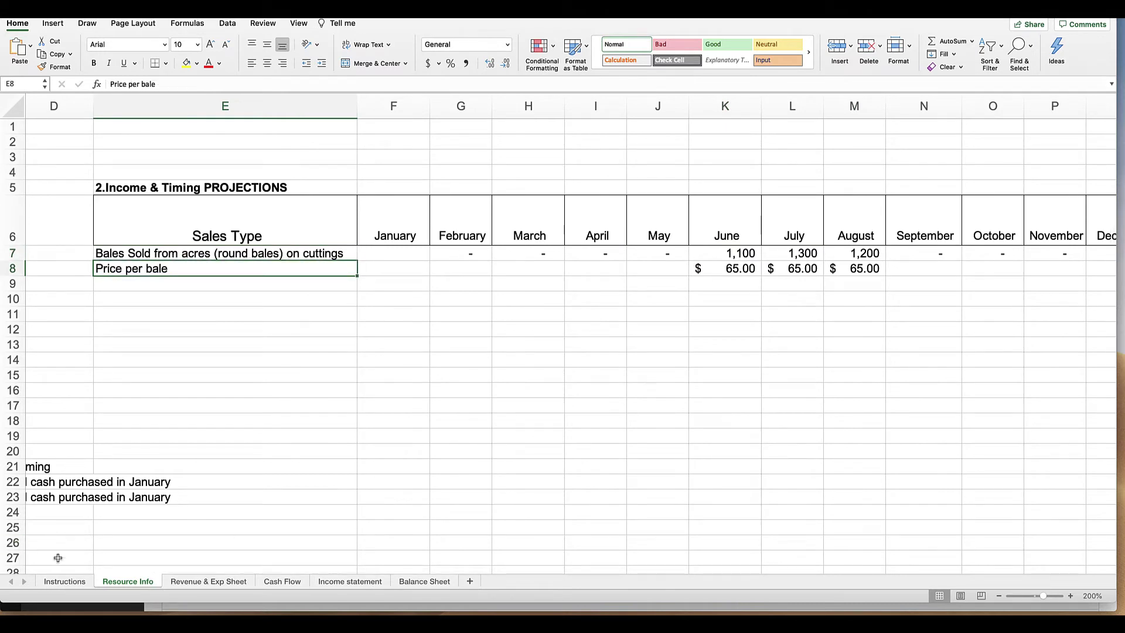
pyautogui.click(206, 580)
pyautogui.hscroll(-4, 306, 327)
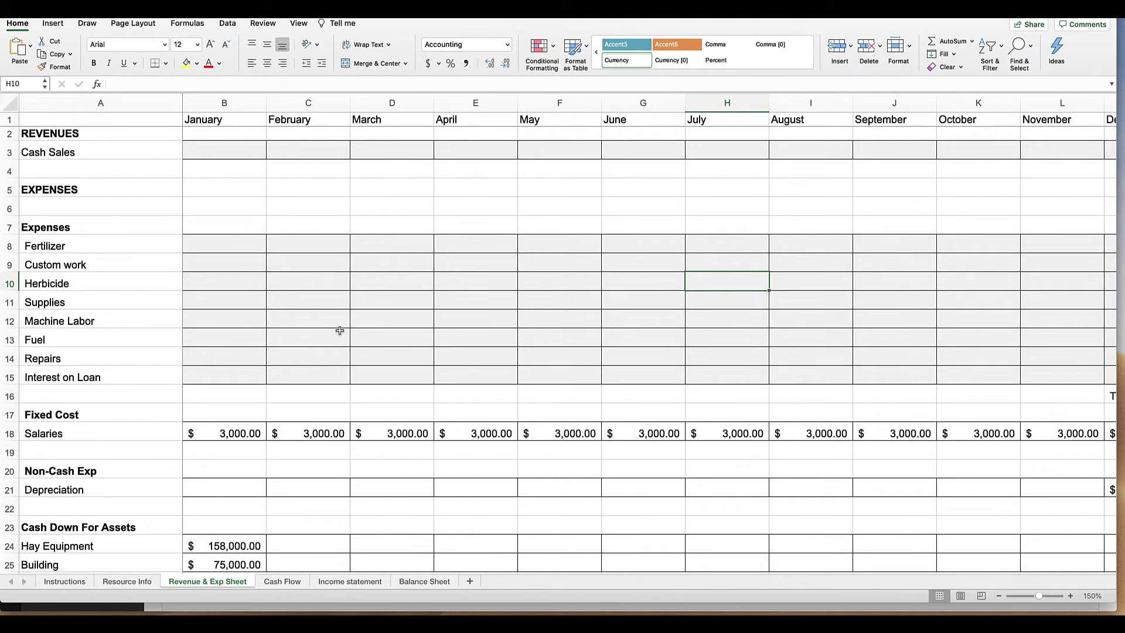
# Highlight the Revenue & Exp Sheet's Cash Sales and grey expense inputs, then review the Cash Flow outflows Fertilizer through Salaries.
pyautogui.moveTo(243, 433); pyautogui.dragTo(339, 439)
pyautogui.scroll(-1, 237, 502)
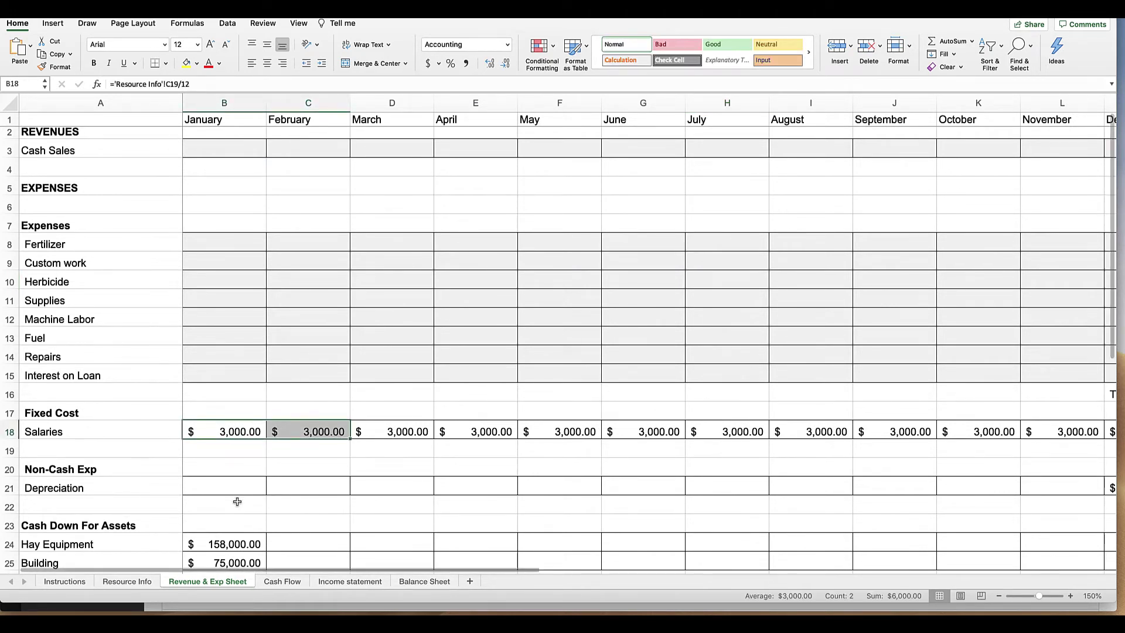
pyautogui.scroll(-6, 238, 502)
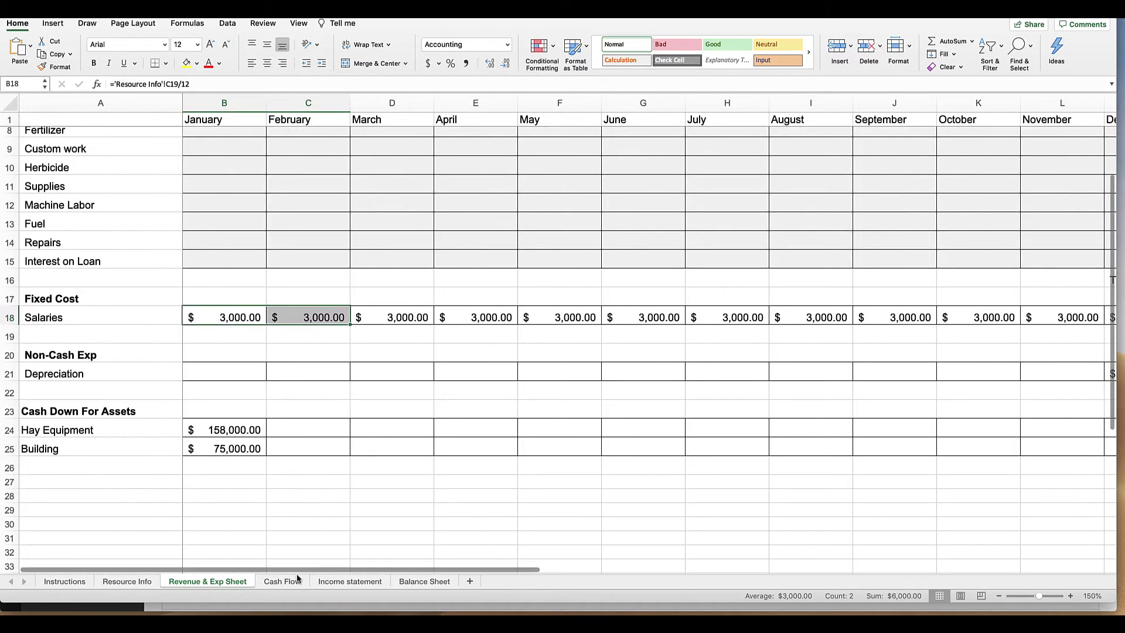
pyautogui.scroll(6, 329, 465)
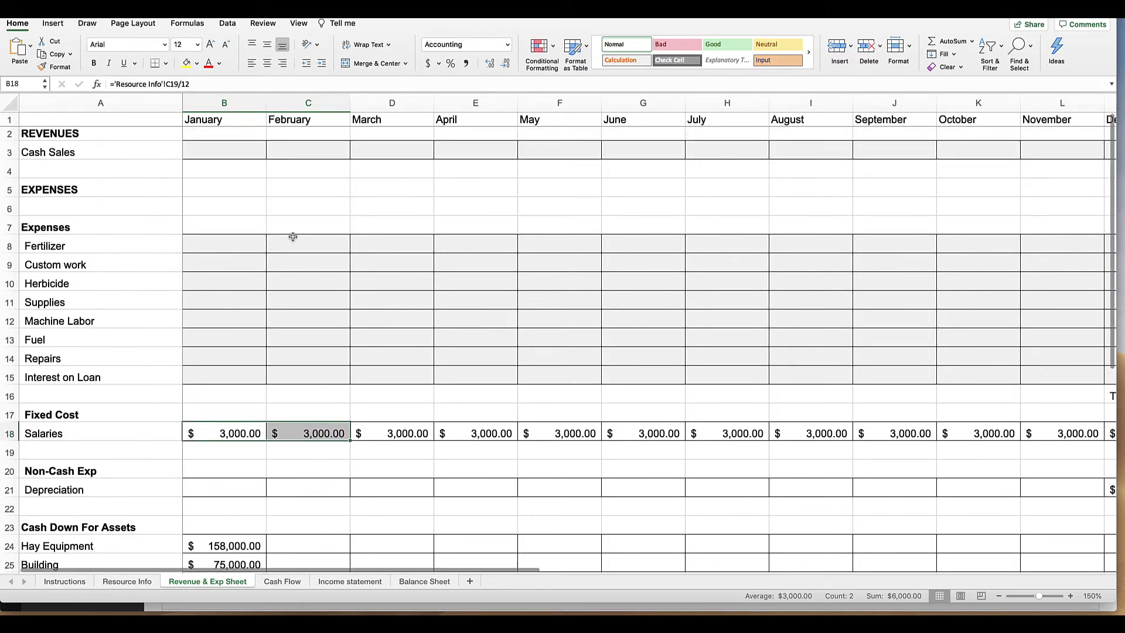
pyautogui.moveTo(216, 145); pyautogui.dragTo(547, 146)
pyautogui.moveTo(264, 244); pyautogui.dragTo(794, 334)
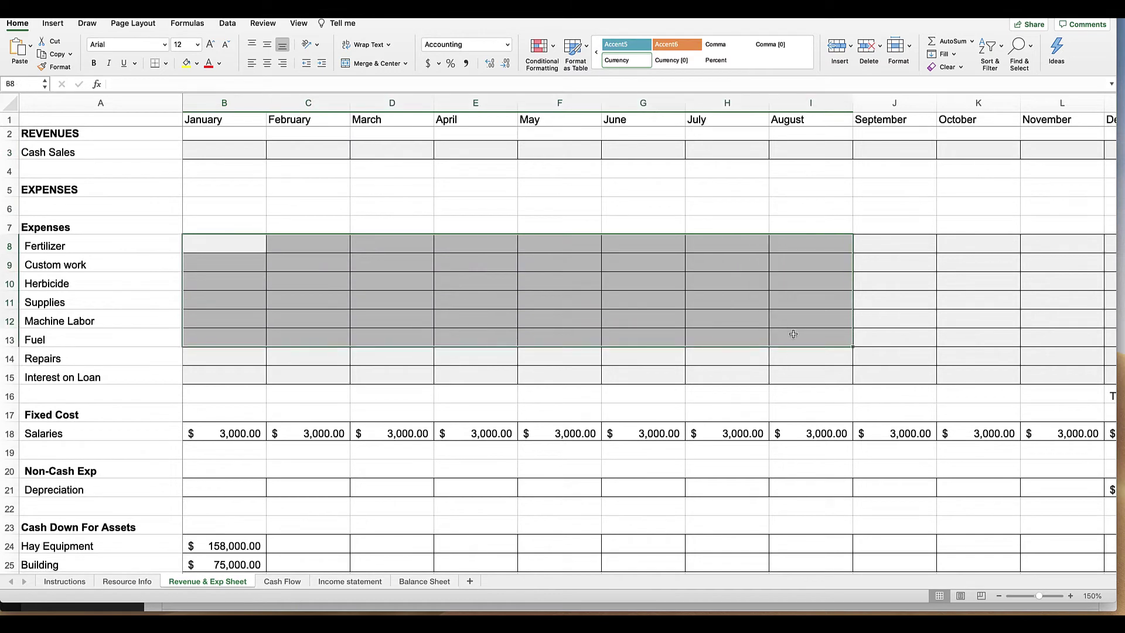
pyautogui.click(281, 582)
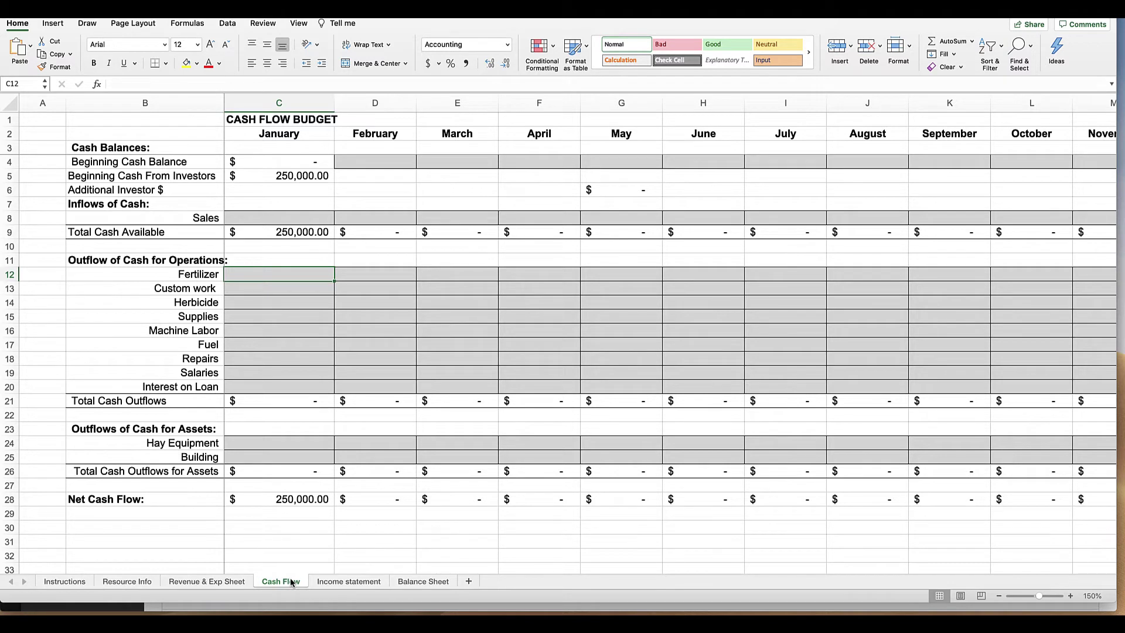
pyautogui.moveTo(176, 274); pyautogui.dragTo(190, 373)
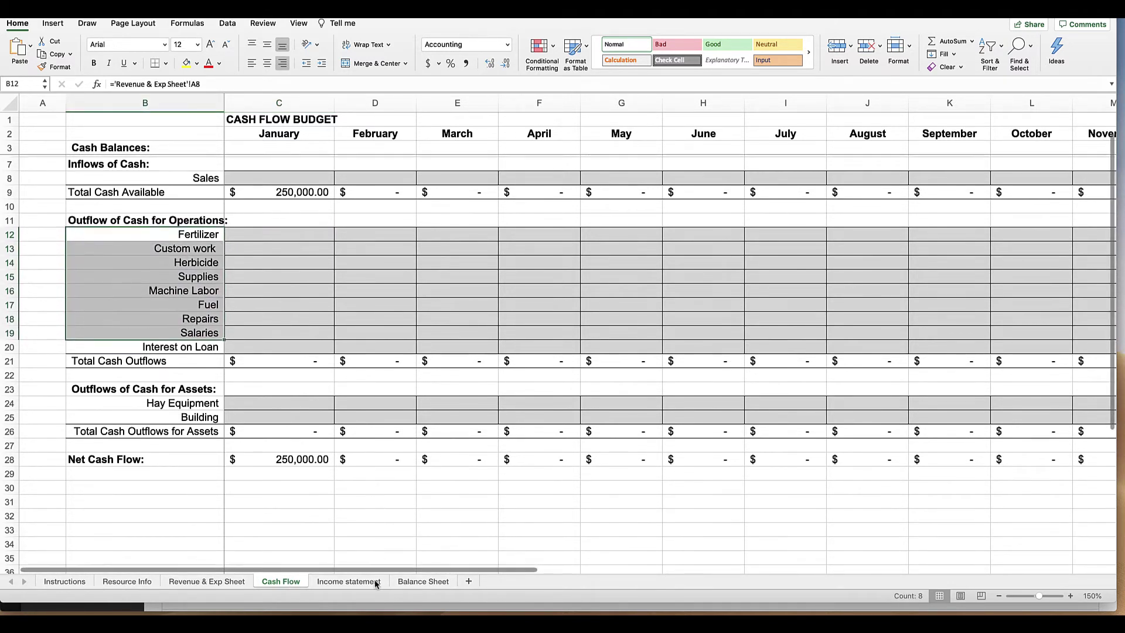
# Review the Income statement's column C values, then move on to the Balance Sheet.
pyautogui.click(341, 584)
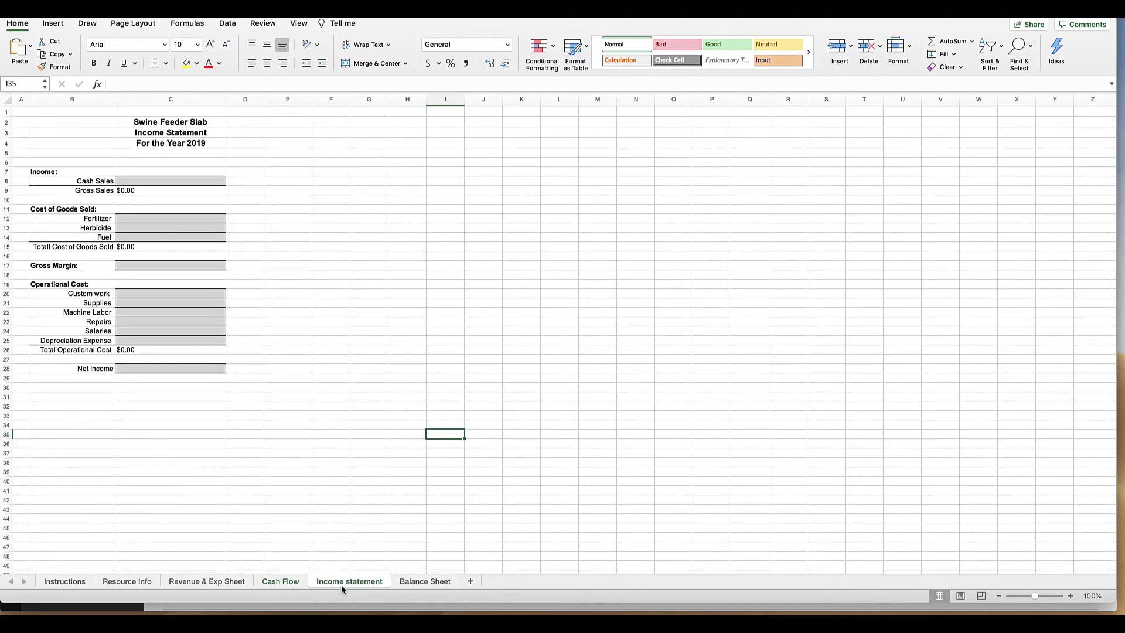
pyautogui.moveTo(156, 172); pyautogui.dragTo(169, 372)
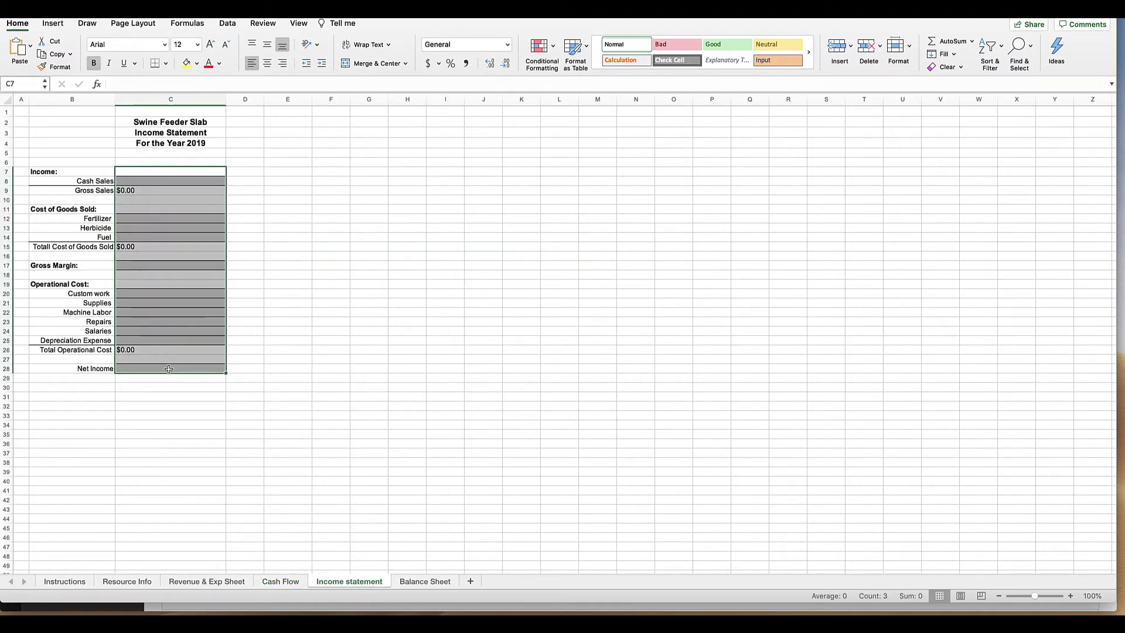
pyautogui.click(324, 356)
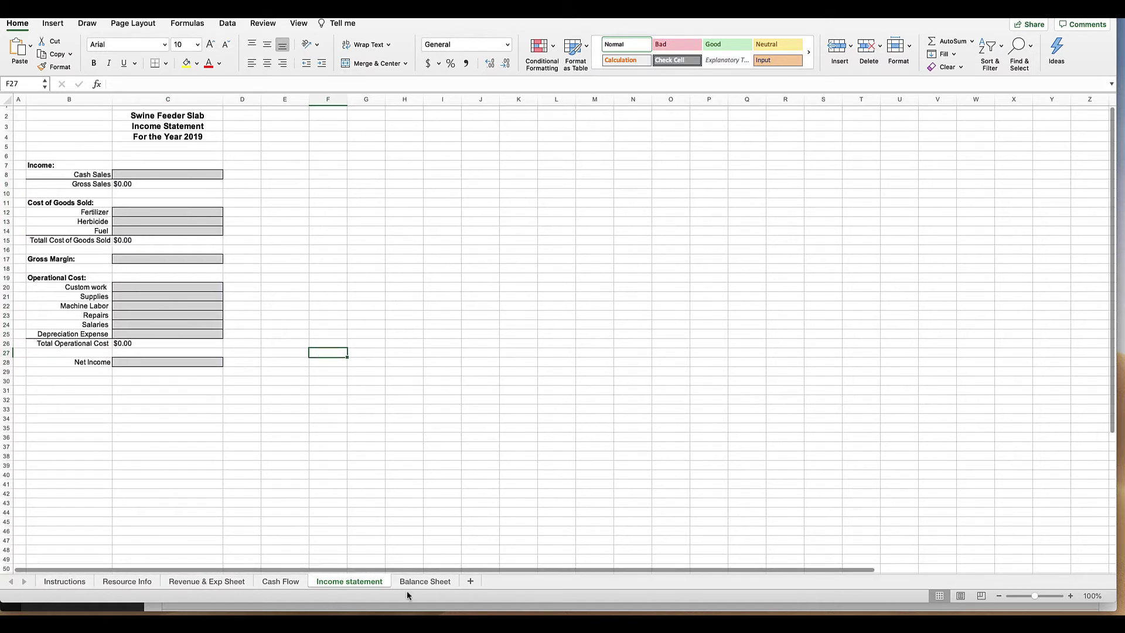
pyautogui.click(427, 582)
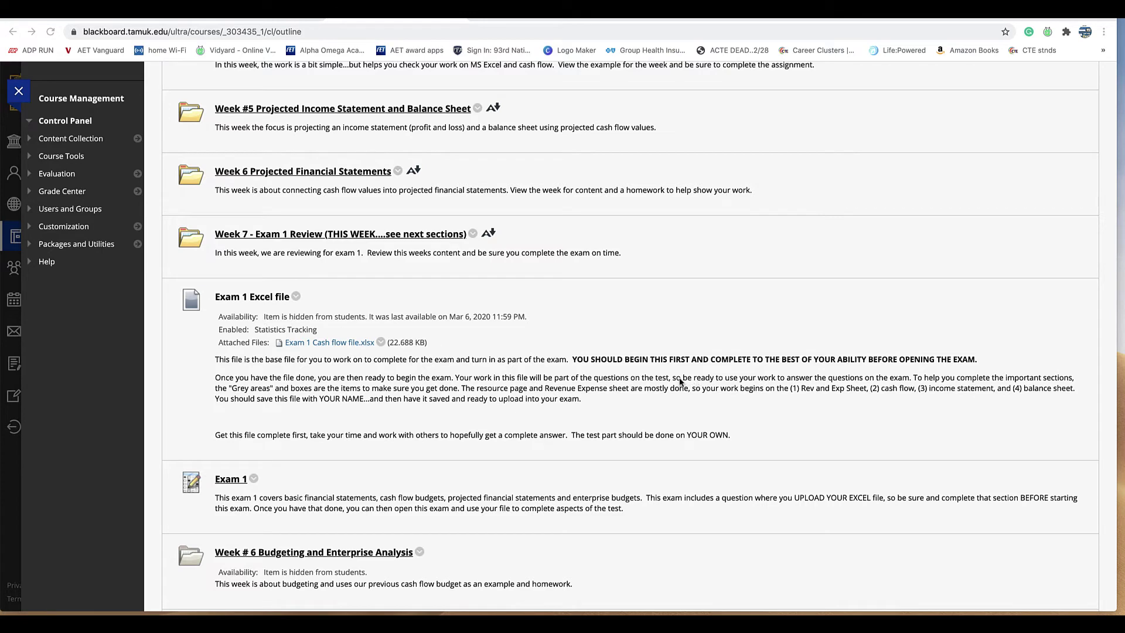
pyautogui.moveTo(899, 361); pyautogui.dragTo(607, 360)
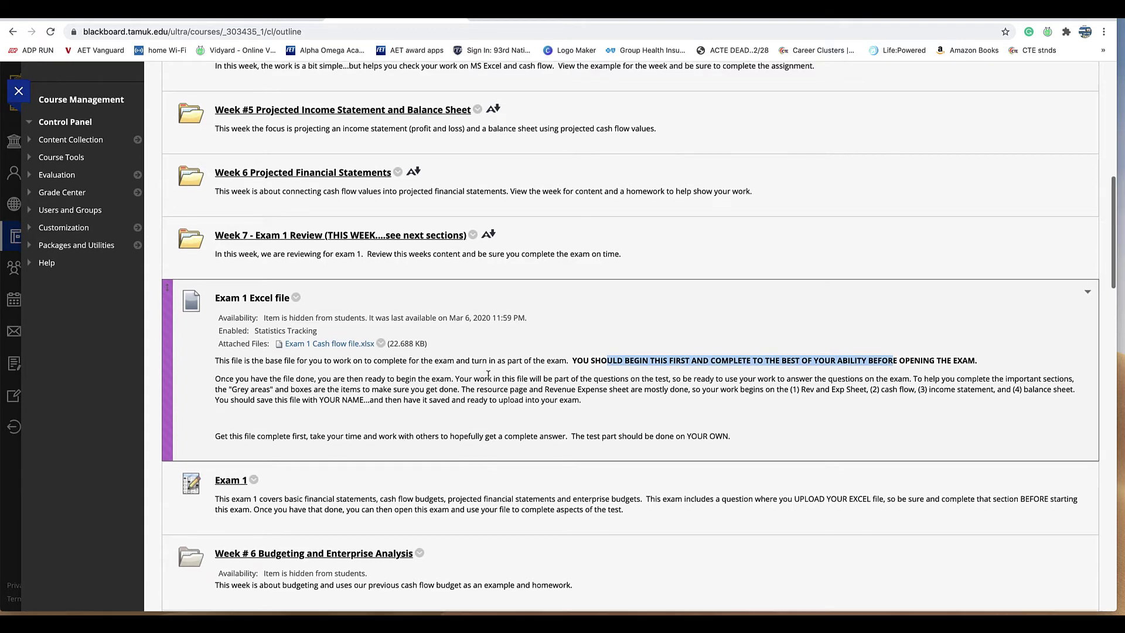
pyautogui.click(545, 401)
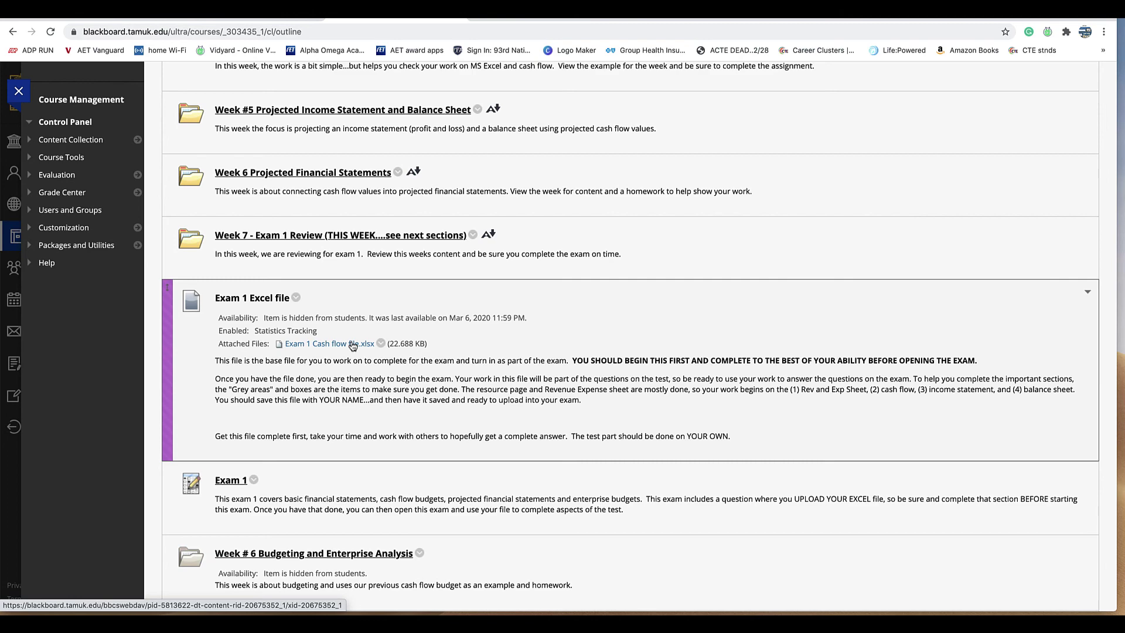
# Scroll up the course outline to show the Week 2 through Week 4 folders.
pyautogui.scroll(3, 353, 345)
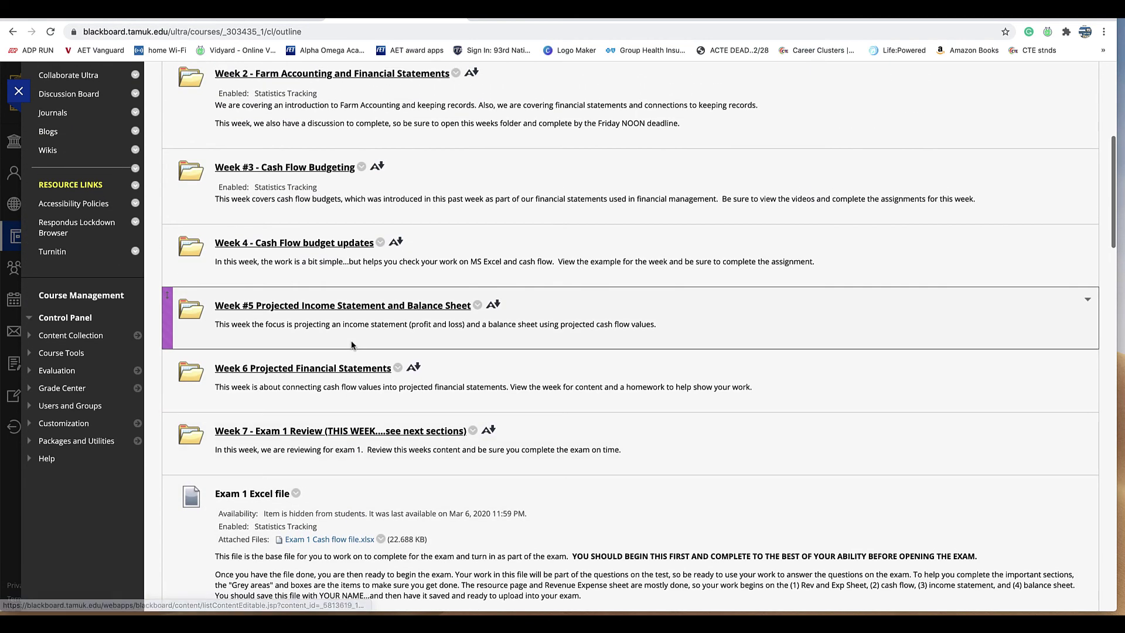
pyautogui.scroll(1, 351, 344)
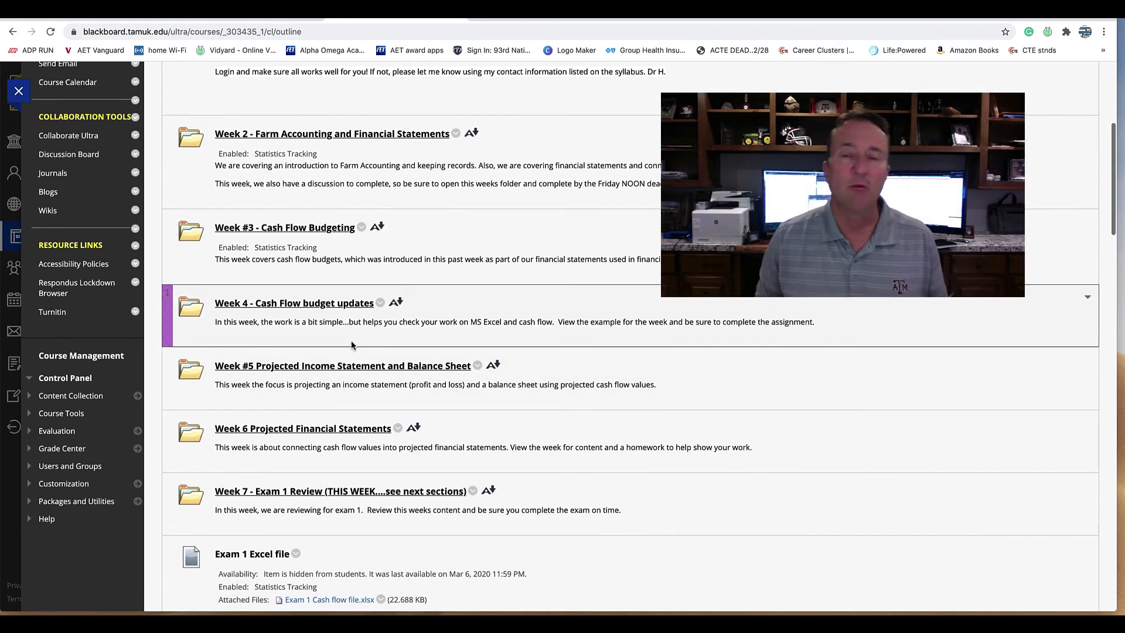